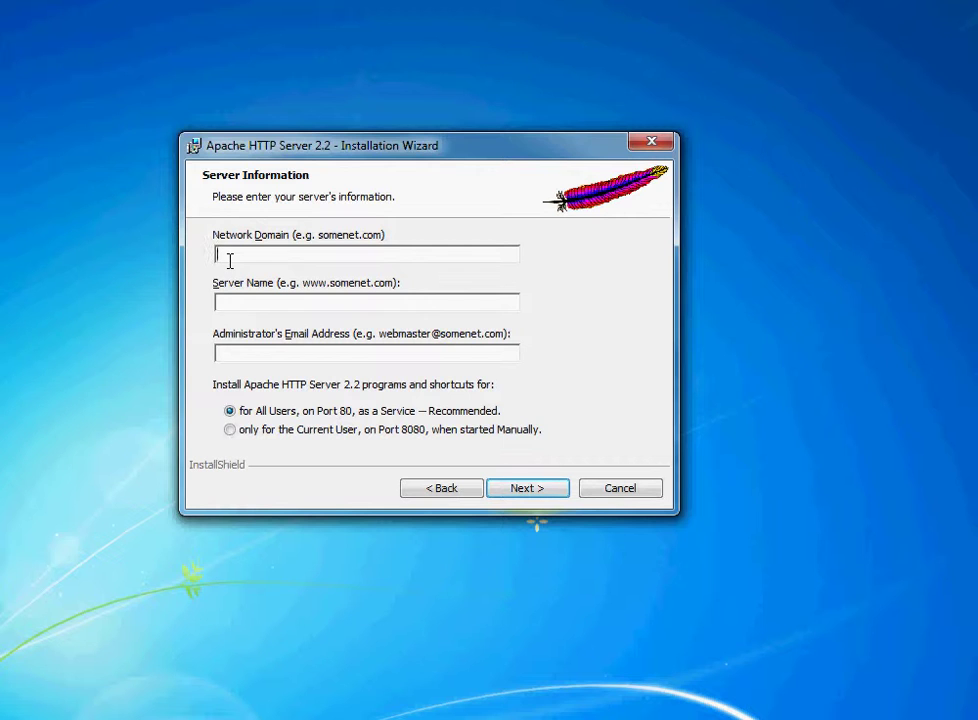
- Try to continue the Apache installation with the server information left blank
text(bc)
double_click(234, 263)
click(234, 263)
drag(303, 253, 39, 253)
key(BackSpace)
click(566, 491)
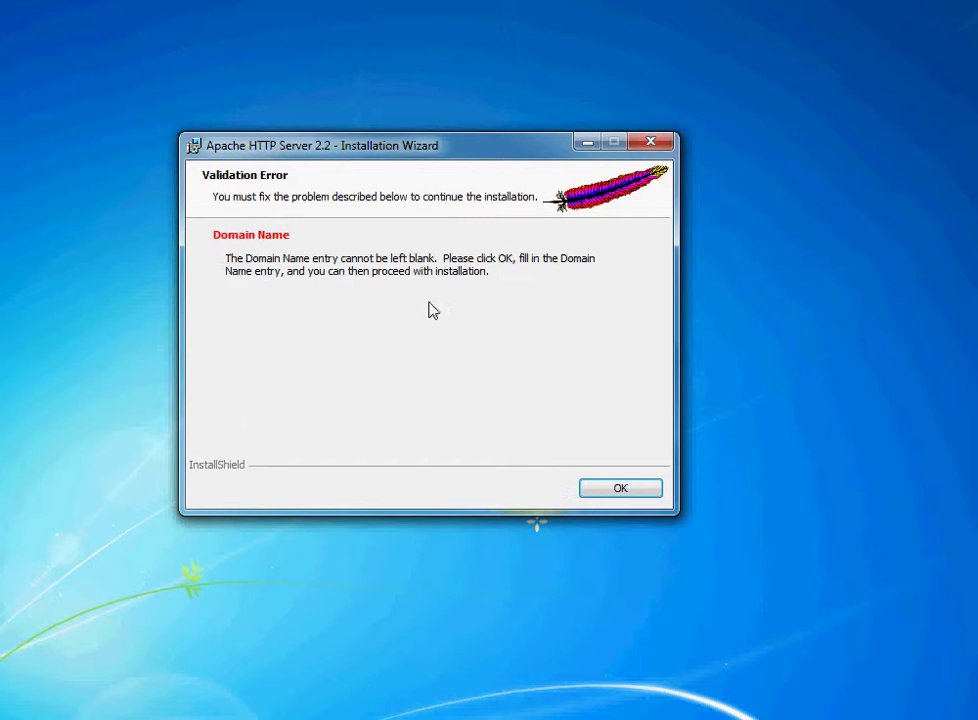
click(620, 490)
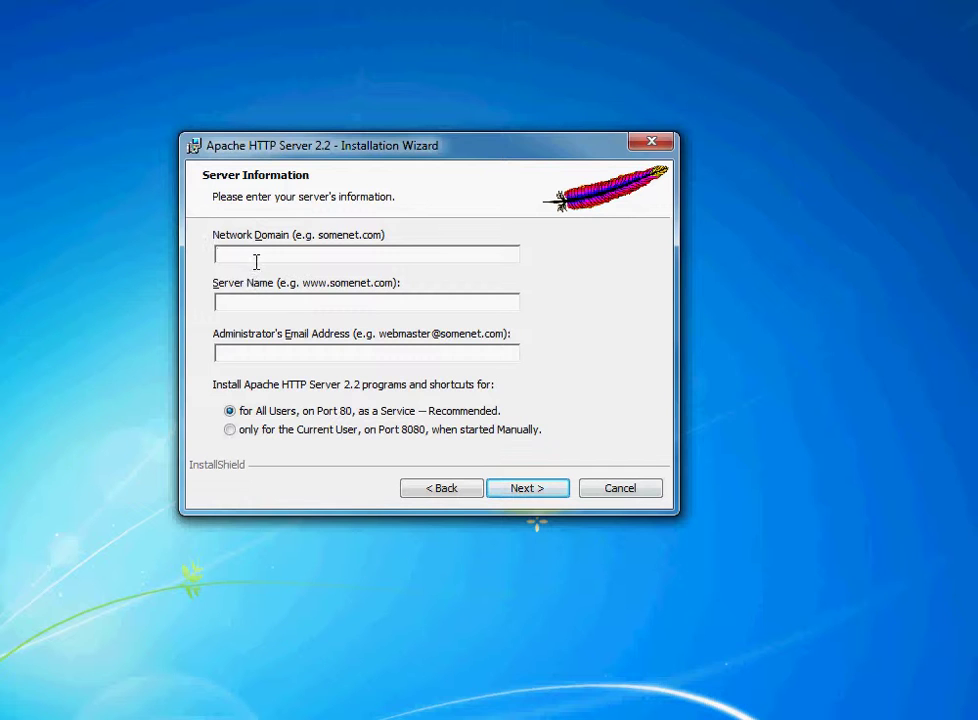
- Enter localhost.com for the network domain, server name and administrator's email entries, and try to continue
text(localhost.com)
double_click(262, 256)
key(ctrl+c)
key(Tab)
key(ctrl+v)
key(Tab)
key(ctrl+v)
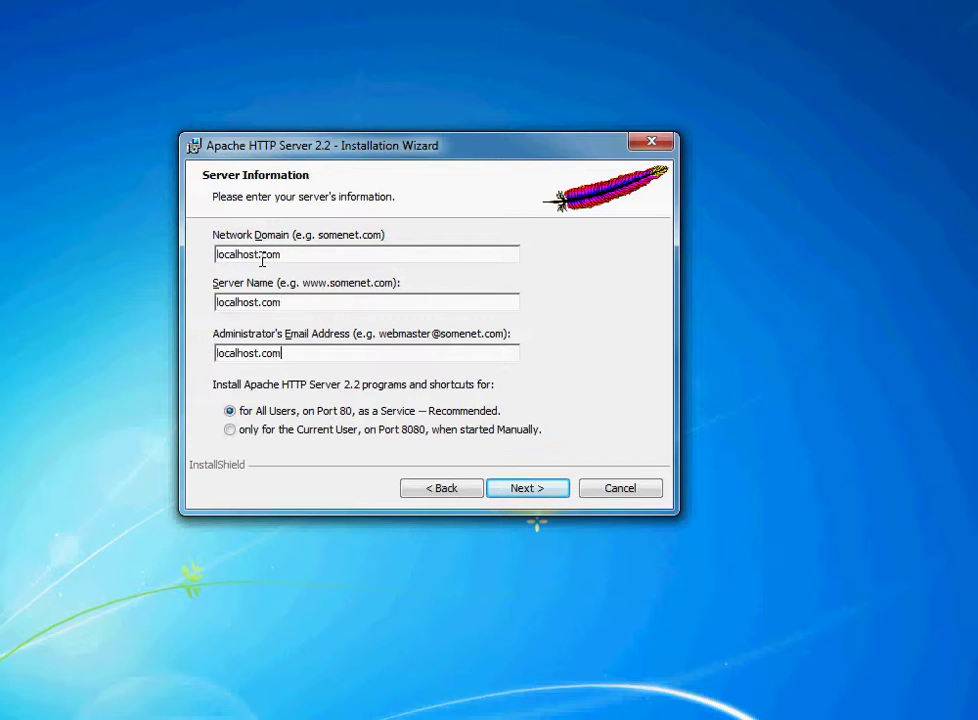
click(536, 498)
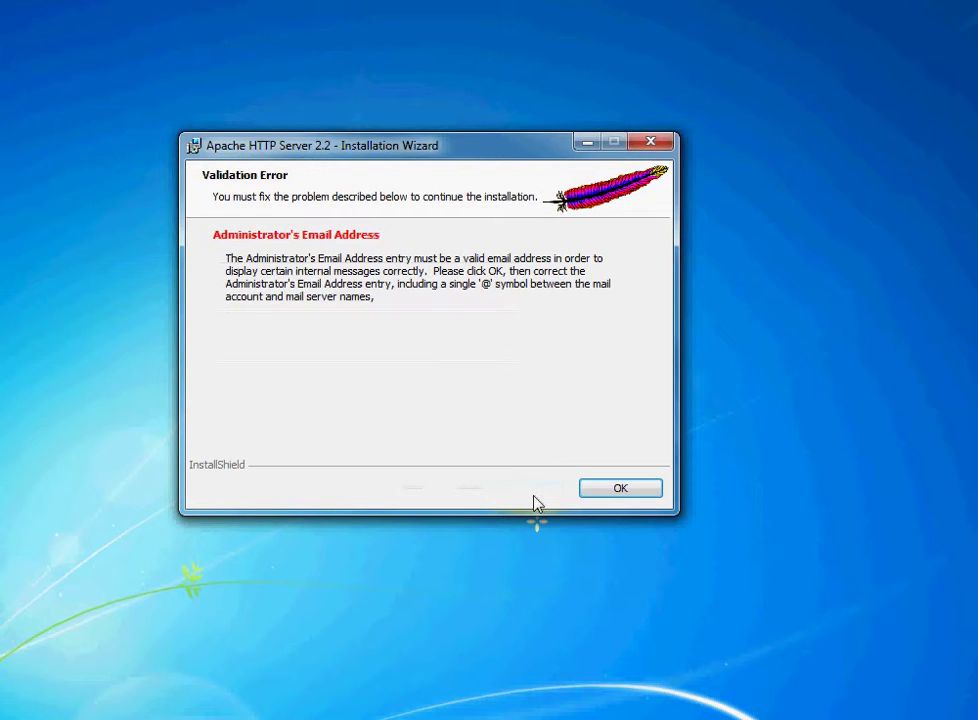
click(615, 489)
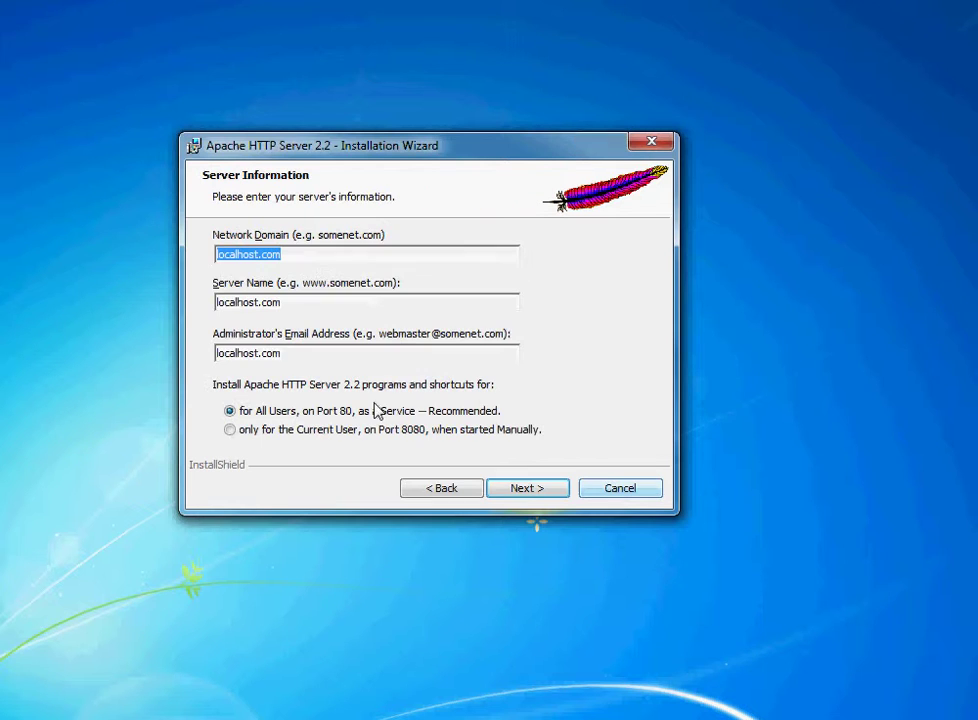
- Replace the administrator's email entry with a full administrator address at the local domain and continue to the setup type
click(258, 355)
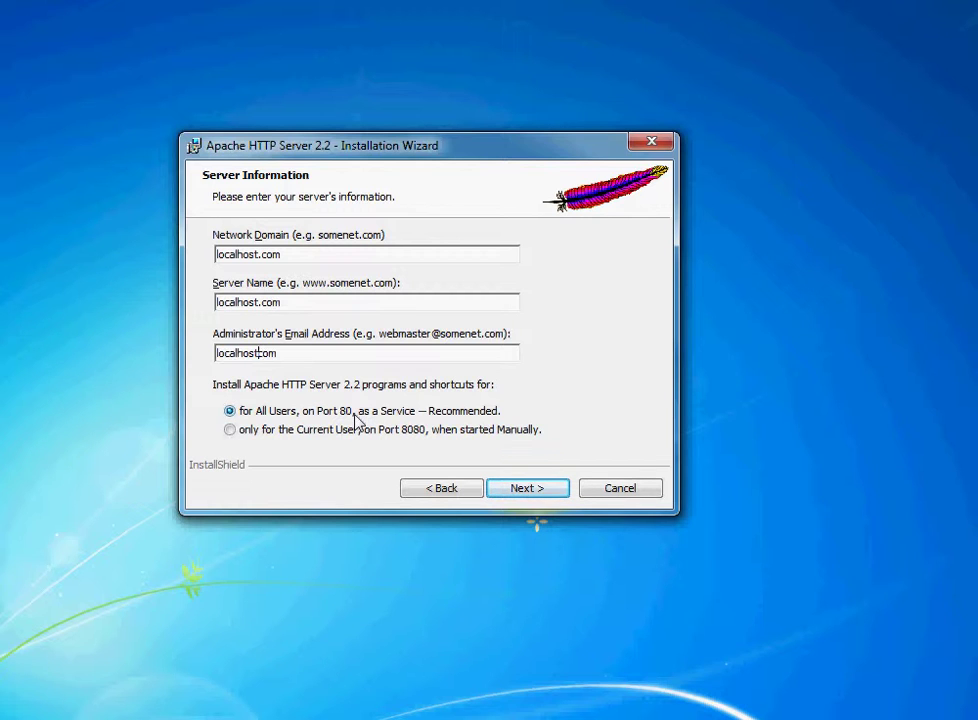
key(Delete)
key(BackSpace)
key(Delete)
key(Delete)
key(Delete)
key(Delete)
key(Delete)
text(ad)
key(Delete)
key(Delete)
key(Delete)
text(mini)
key(Delete)
text(s)
key(Delete)
key(Delete)
text(trat)
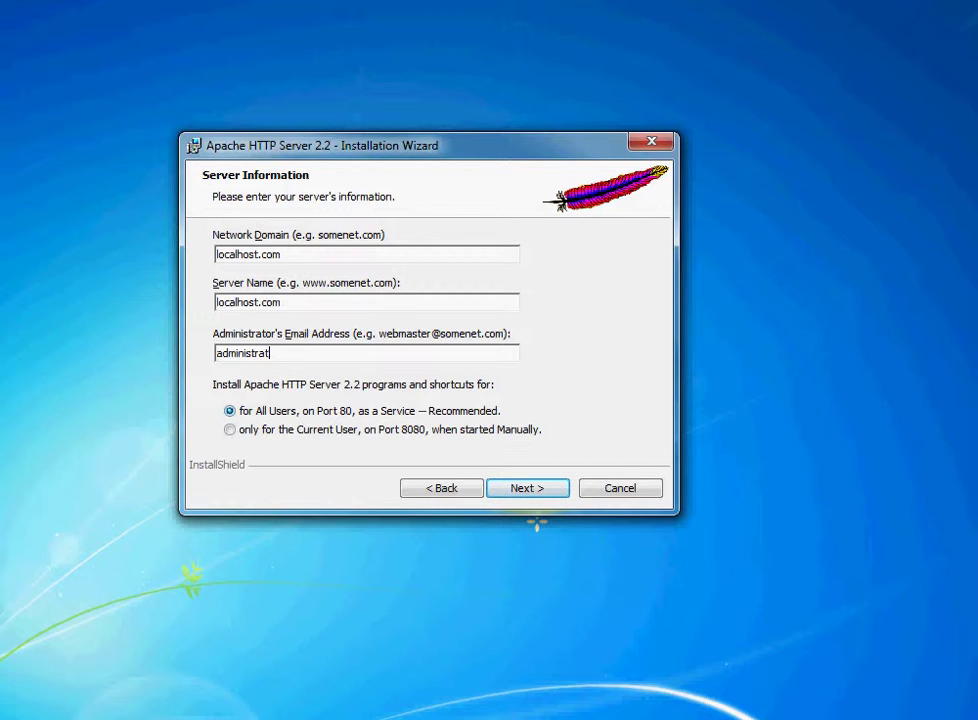
text(or@localhost.com)
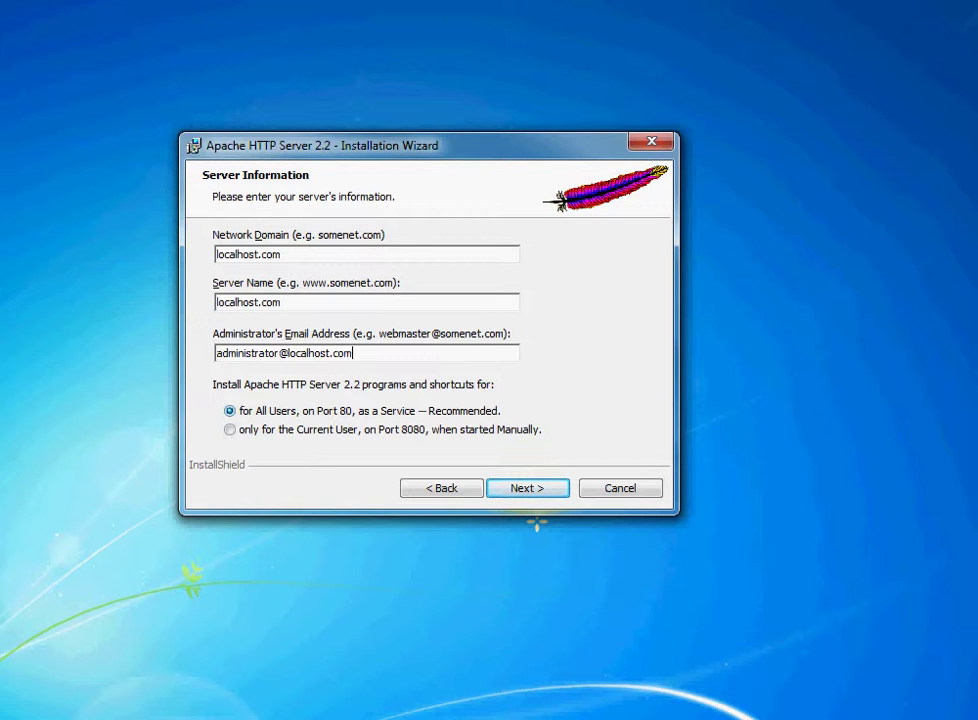
key(Return)
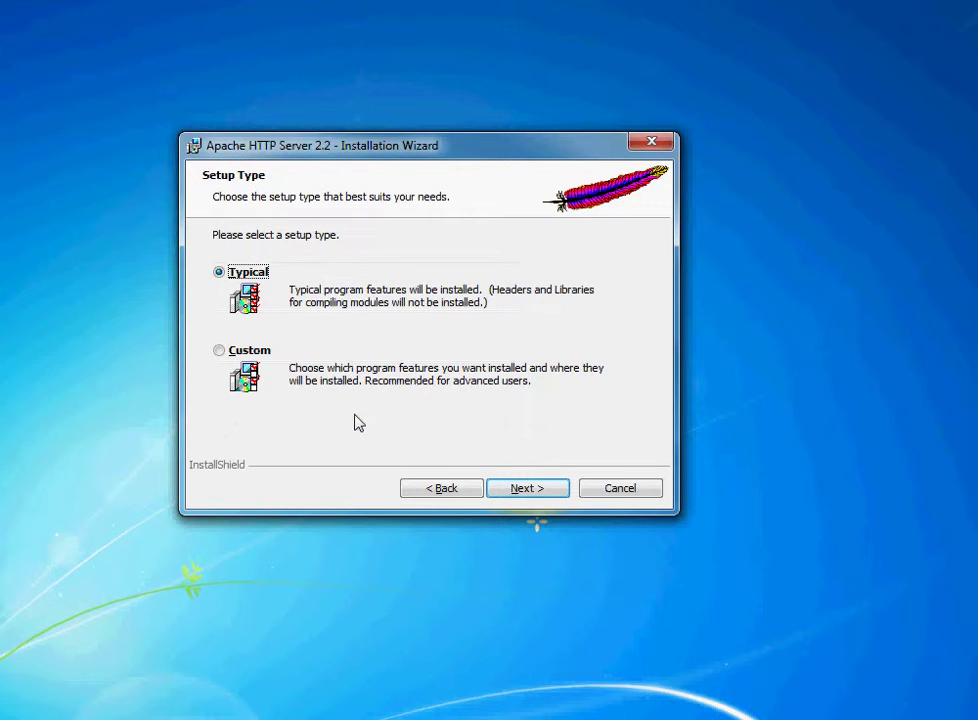
- Install Apache HTTP Server 2.2 with the Typical setup in the default destination folder and finish the wizard
click(535, 489)
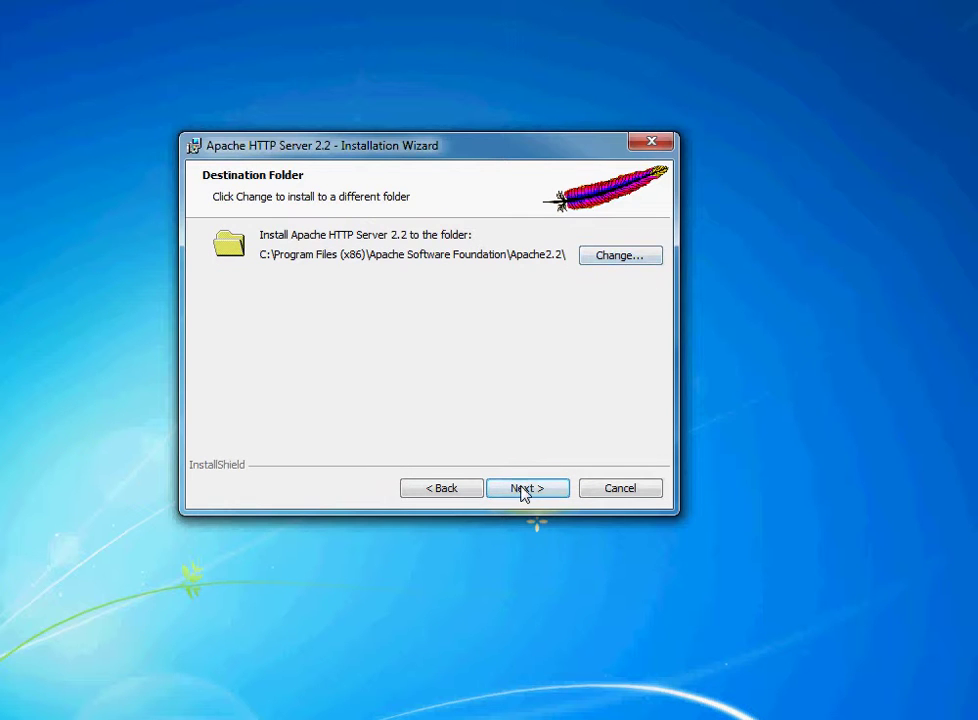
click(524, 490)
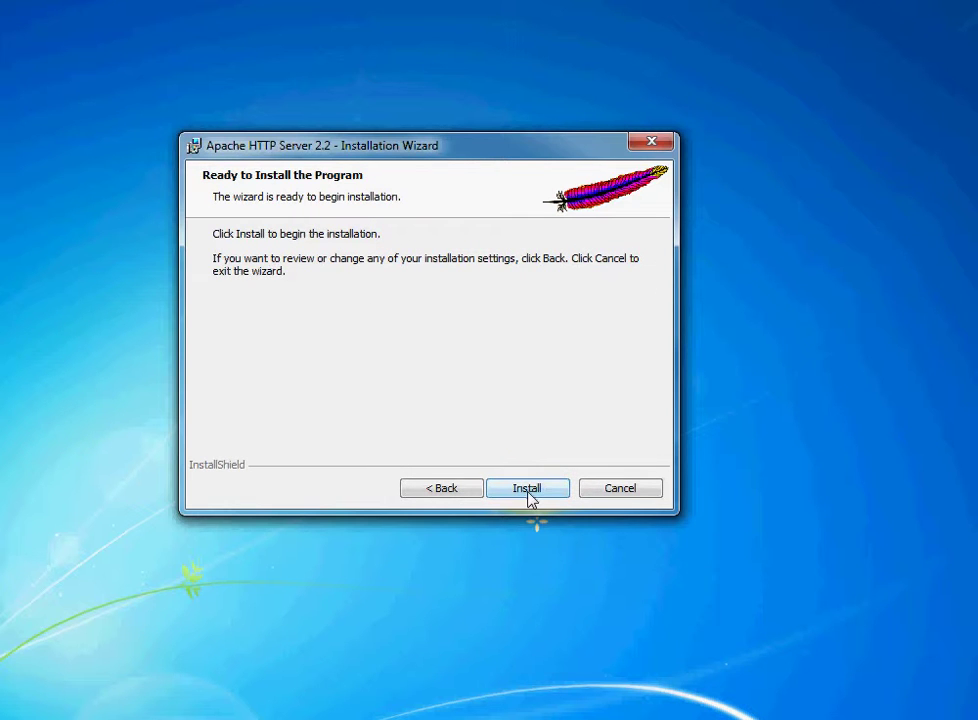
click(527, 491)
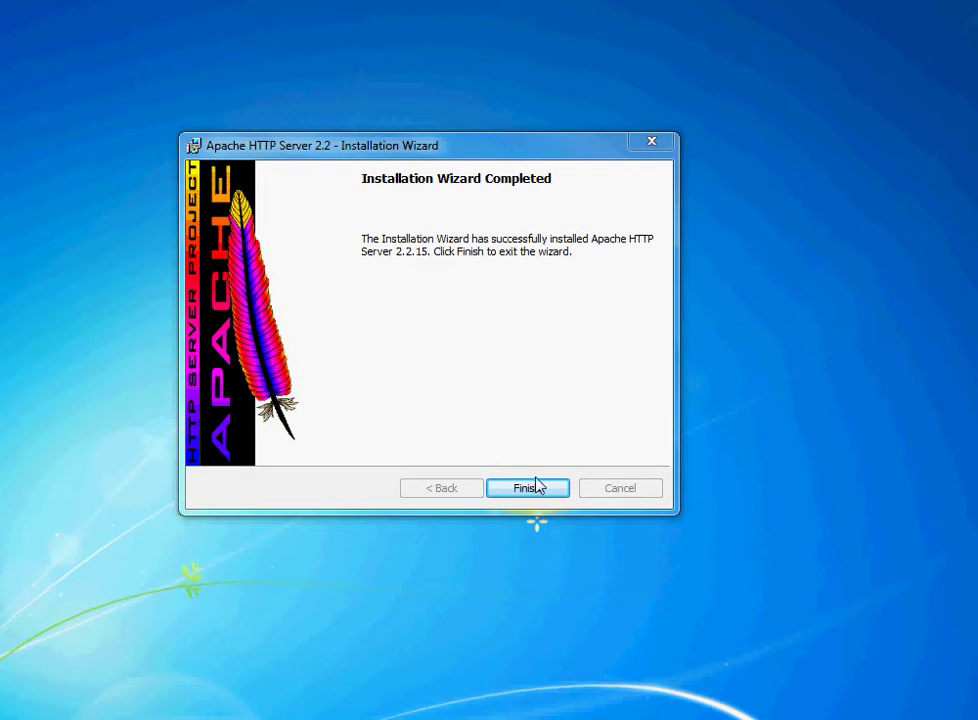
click(535, 497)
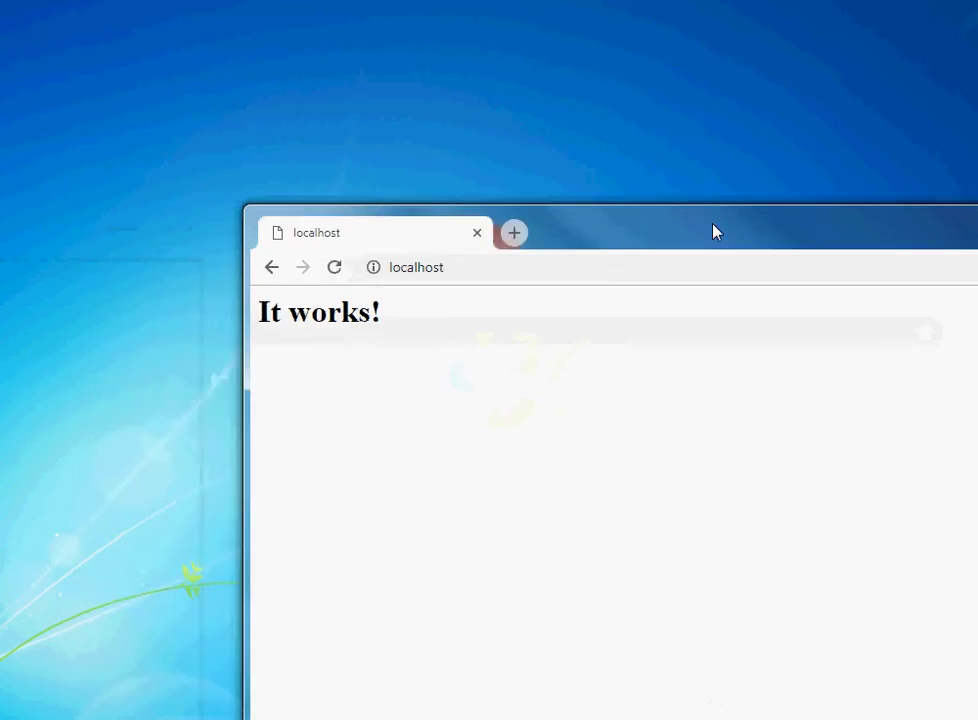
- Position the localhost browser window in view and stop the Apache2.2 service in the Services window
drag(714, 229, 410, 92)
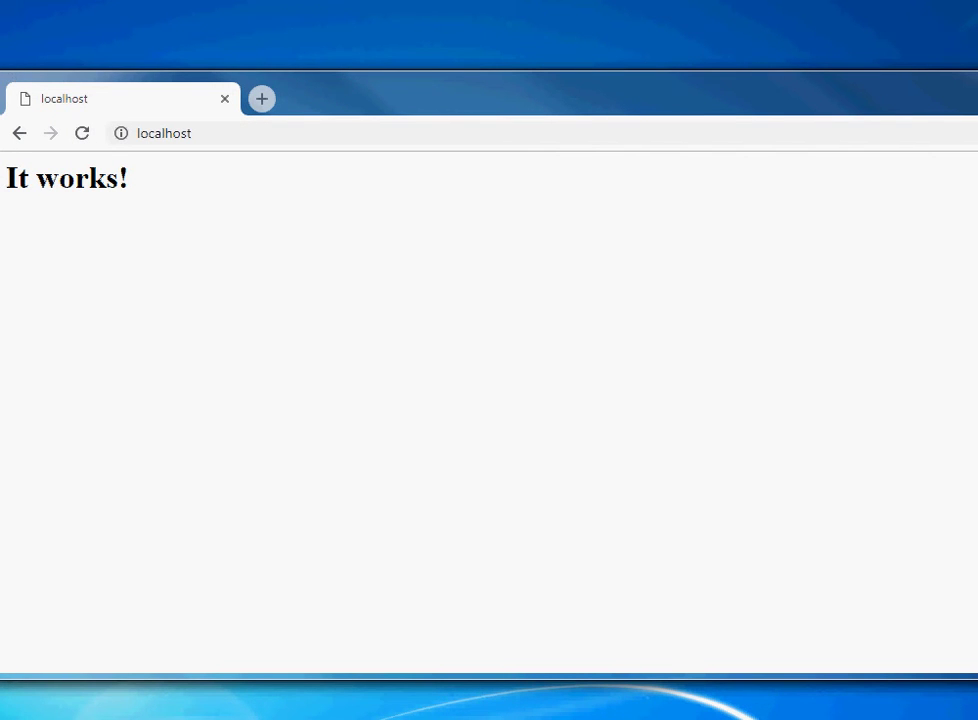
drag(800, 97, 856, 98)
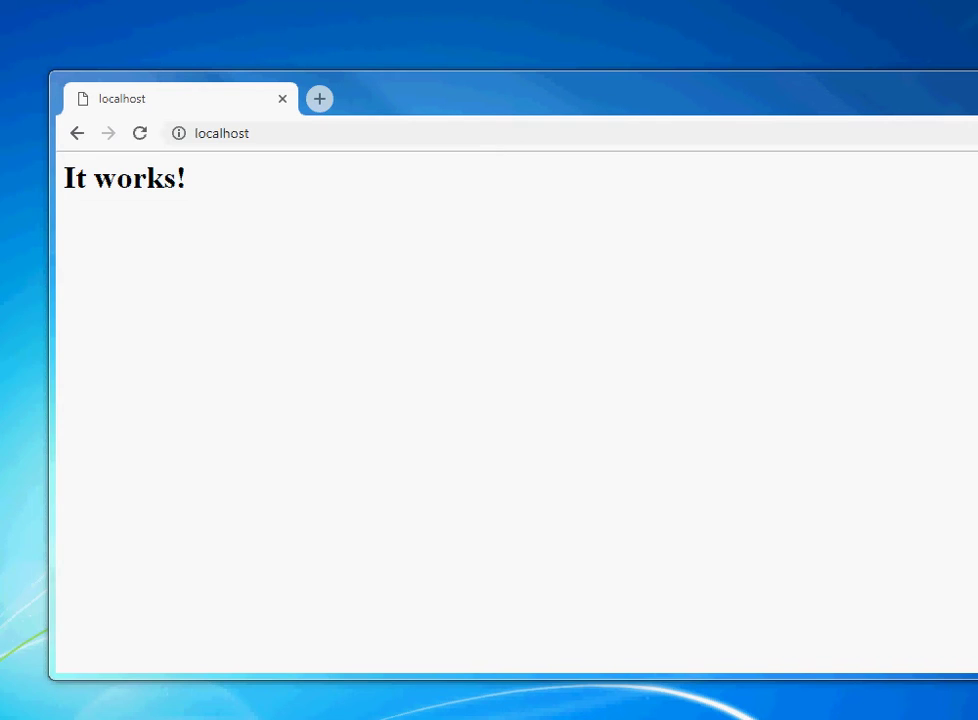
drag(0, 12, 494, 97)
click(482, 303)
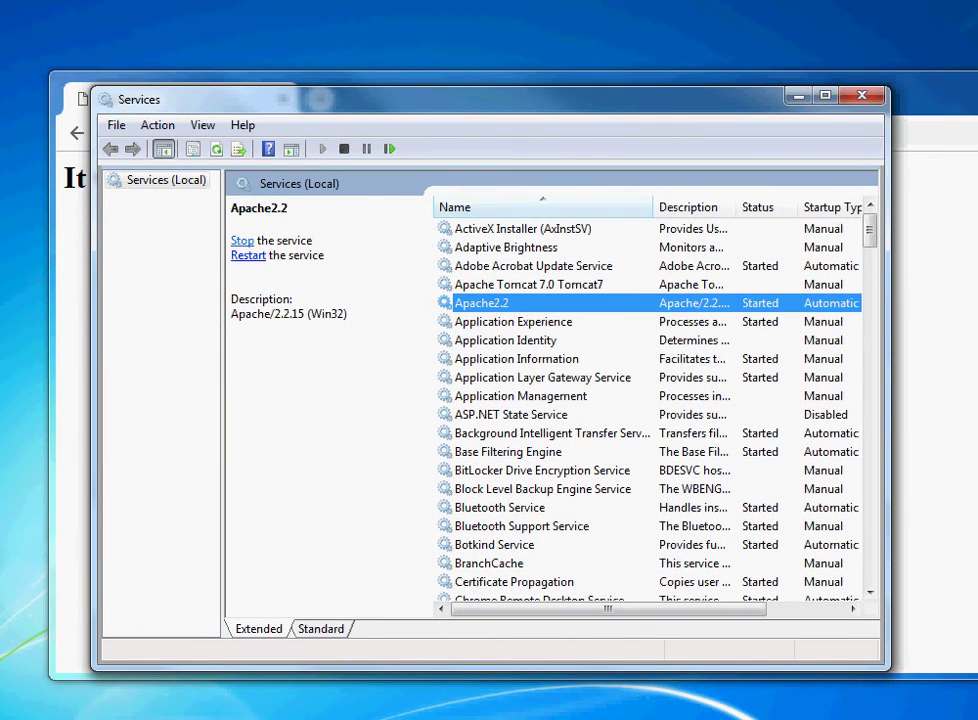
click(242, 240)
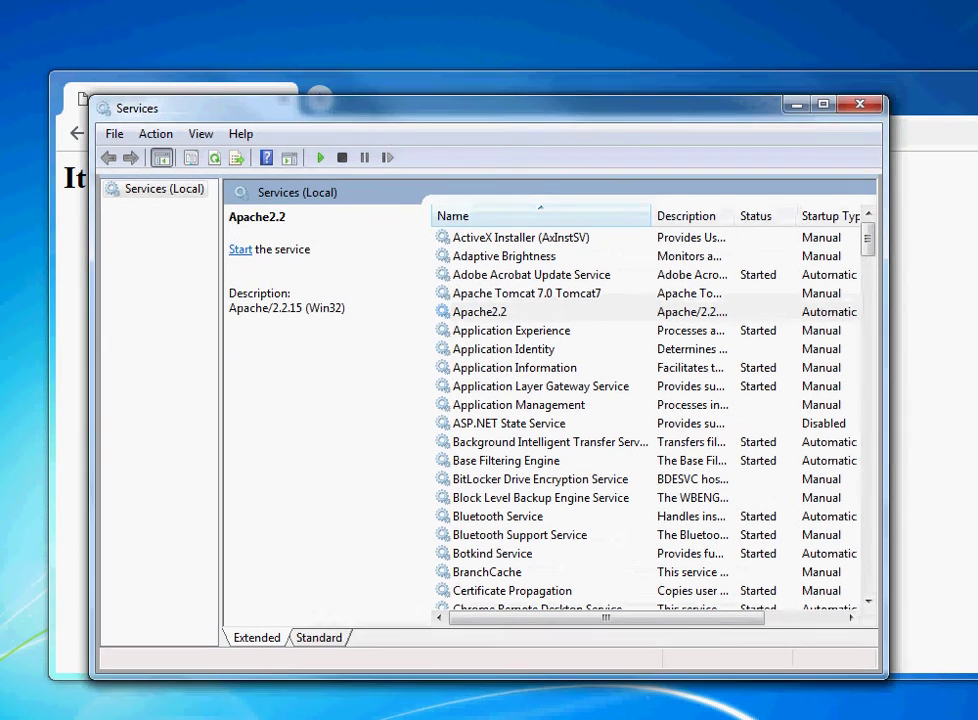
- Move the Services window aside and reload the localhost page in the browser
drag(200, 107, 256, 73)
click(58, 82)
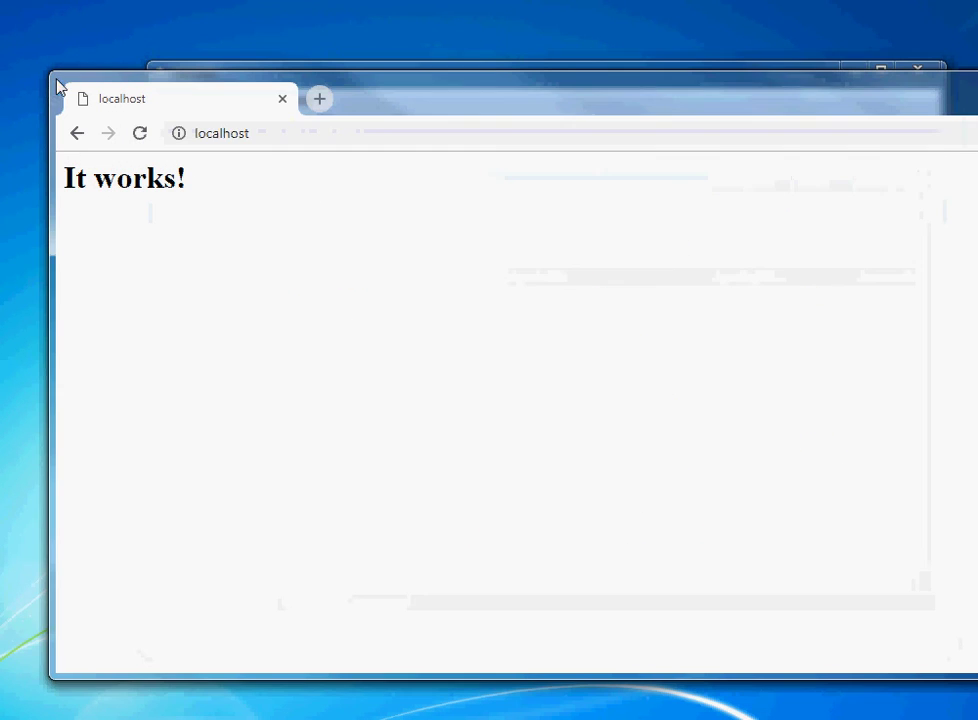
click(139, 135)
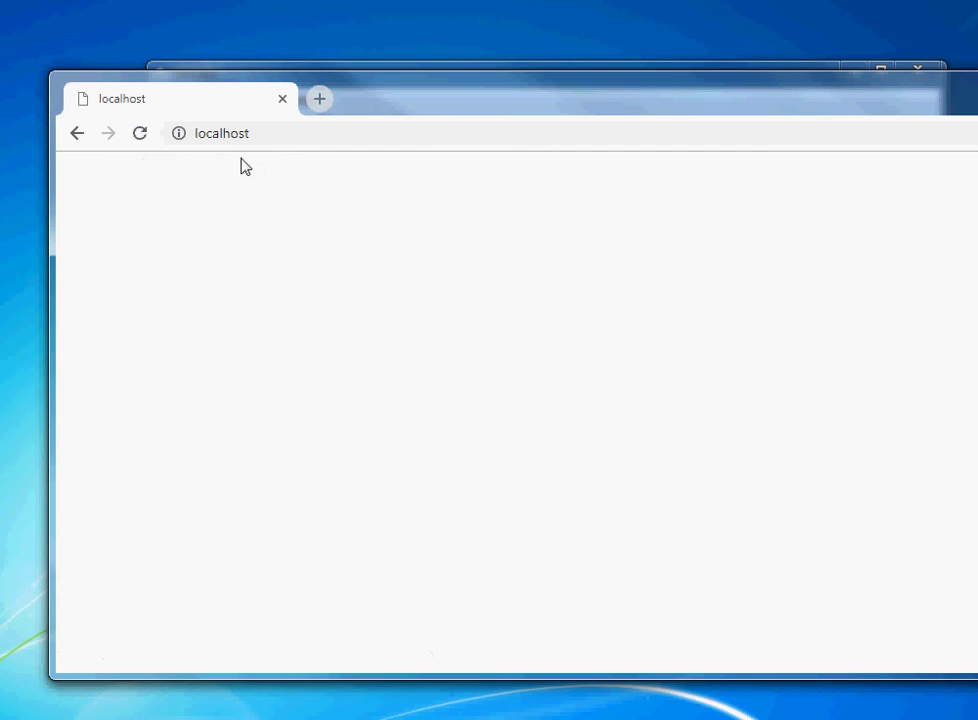
- Move the browser window clear of Services, start the Apache2.2 service and return to the localhost page
drag(405, 80, 404, 125)
click(405, 77)
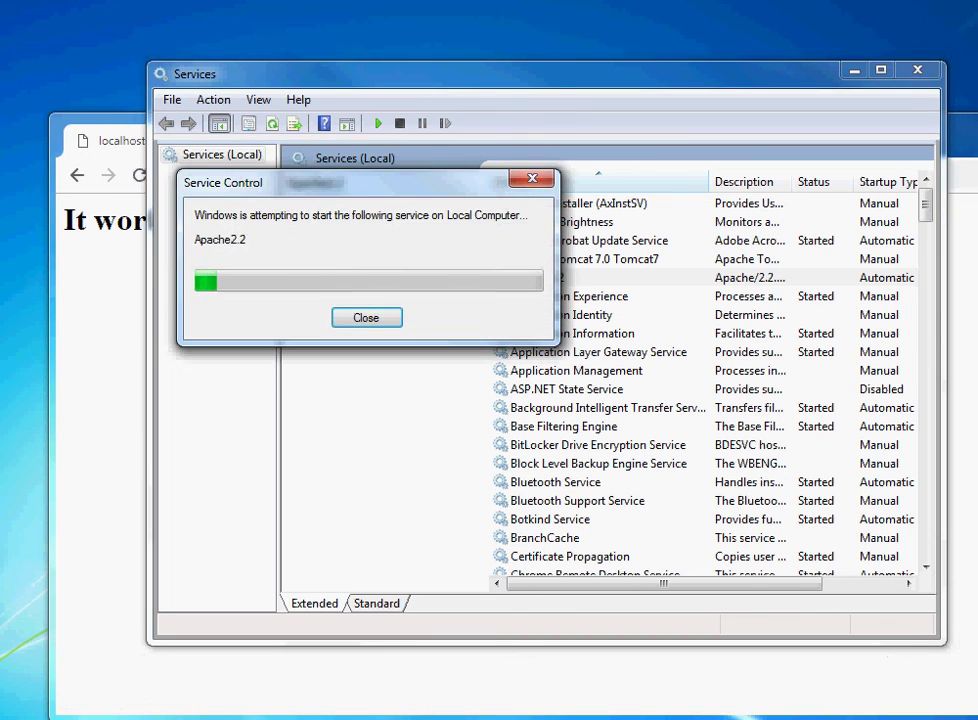
click(96, 207)
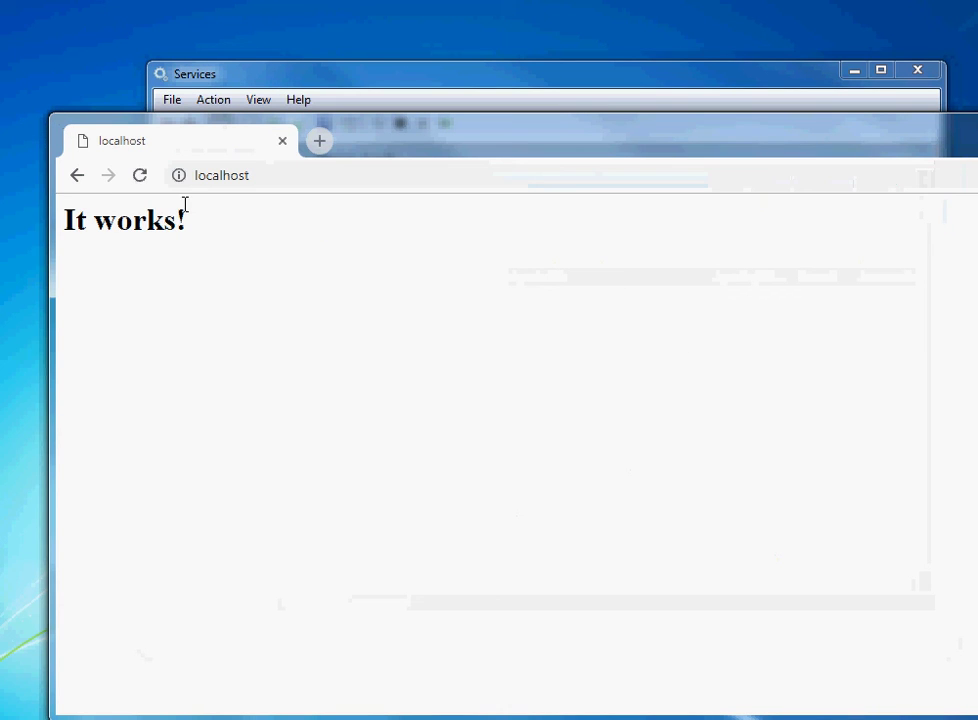